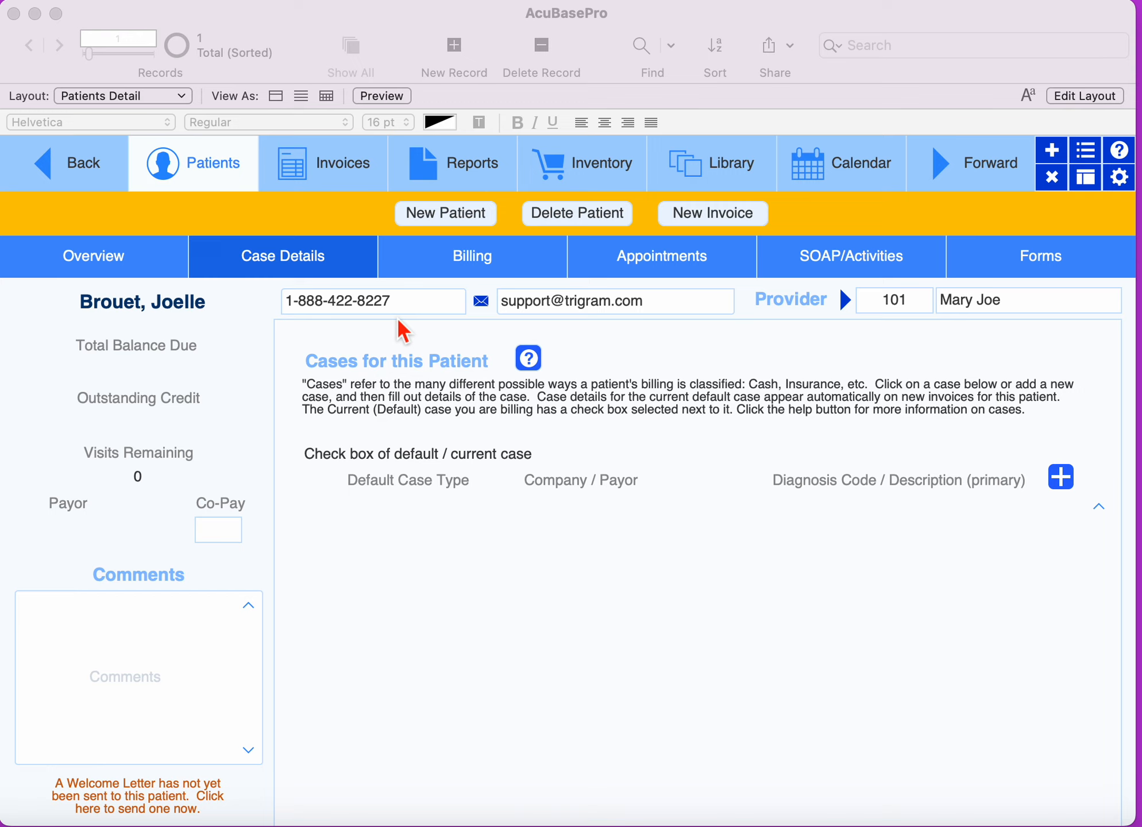
Step: Add a new case to the patient's case details
{"action": "left_click", "coordinate": [1066, 483]}
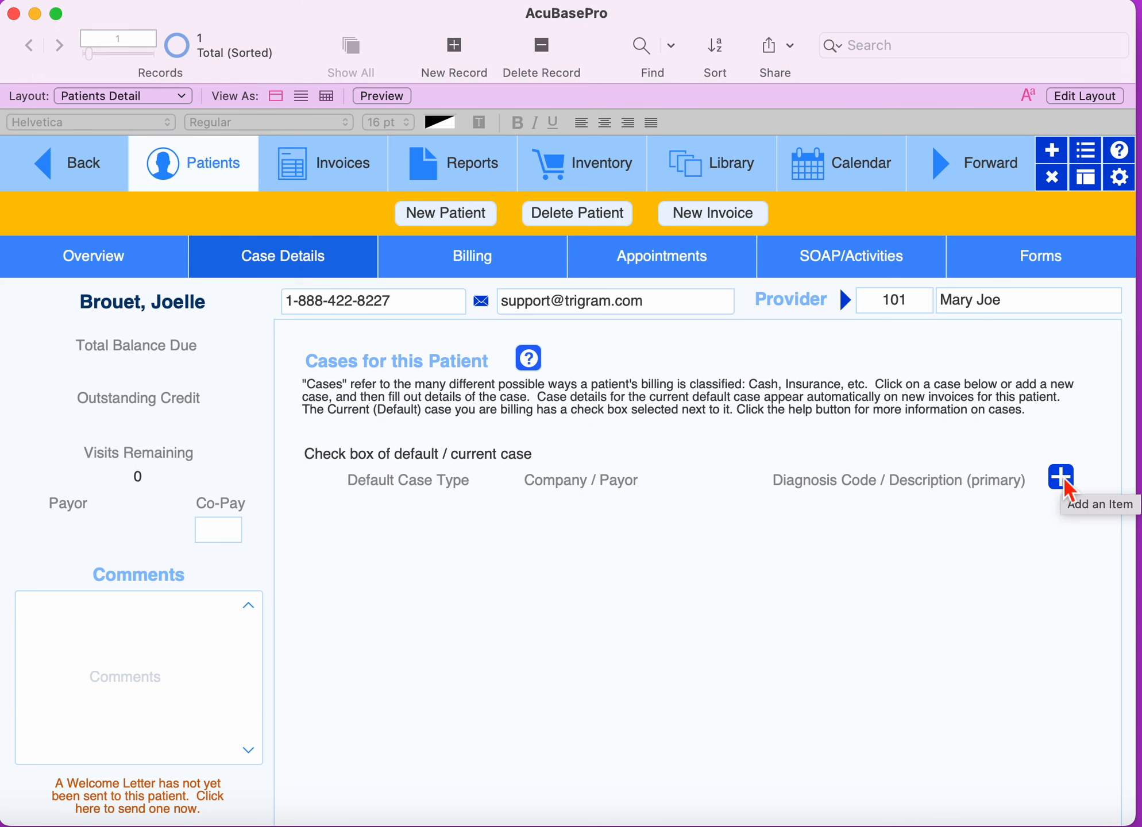
{"action": "left_click", "coordinate": [1062, 481]}
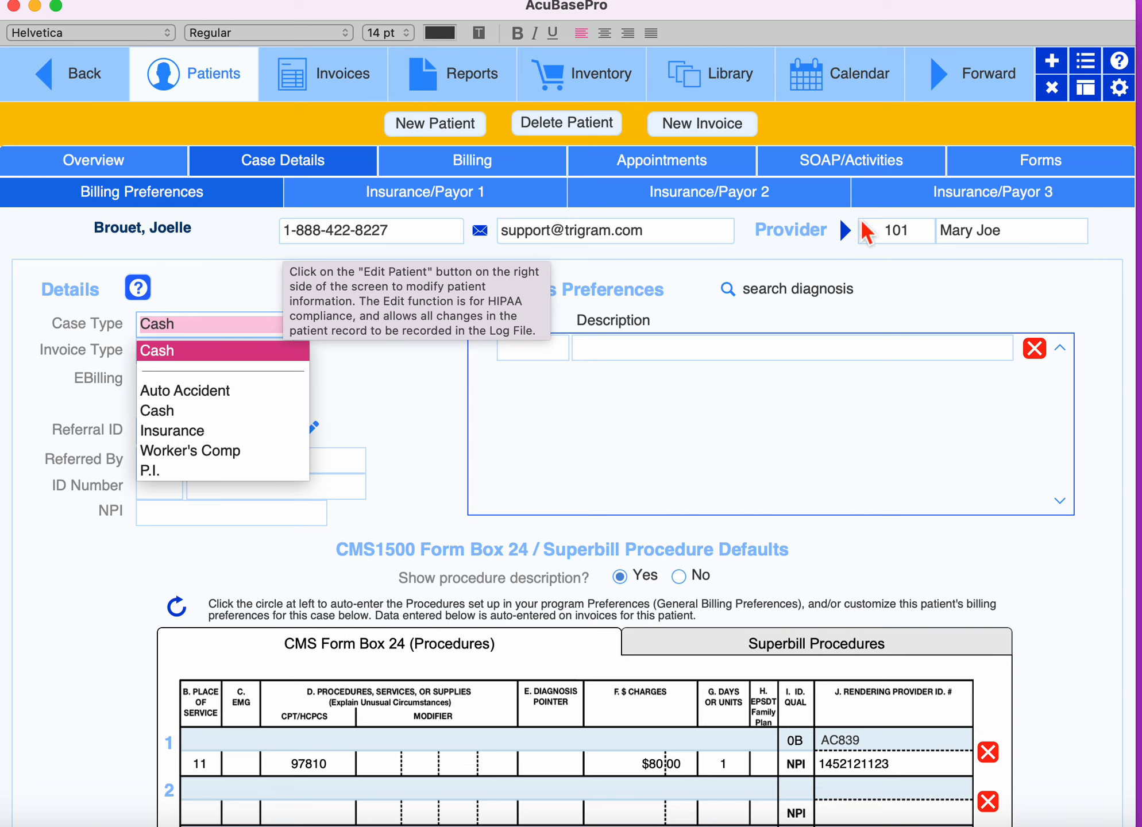
{"action": "left_click", "coordinate": [250, 299]}
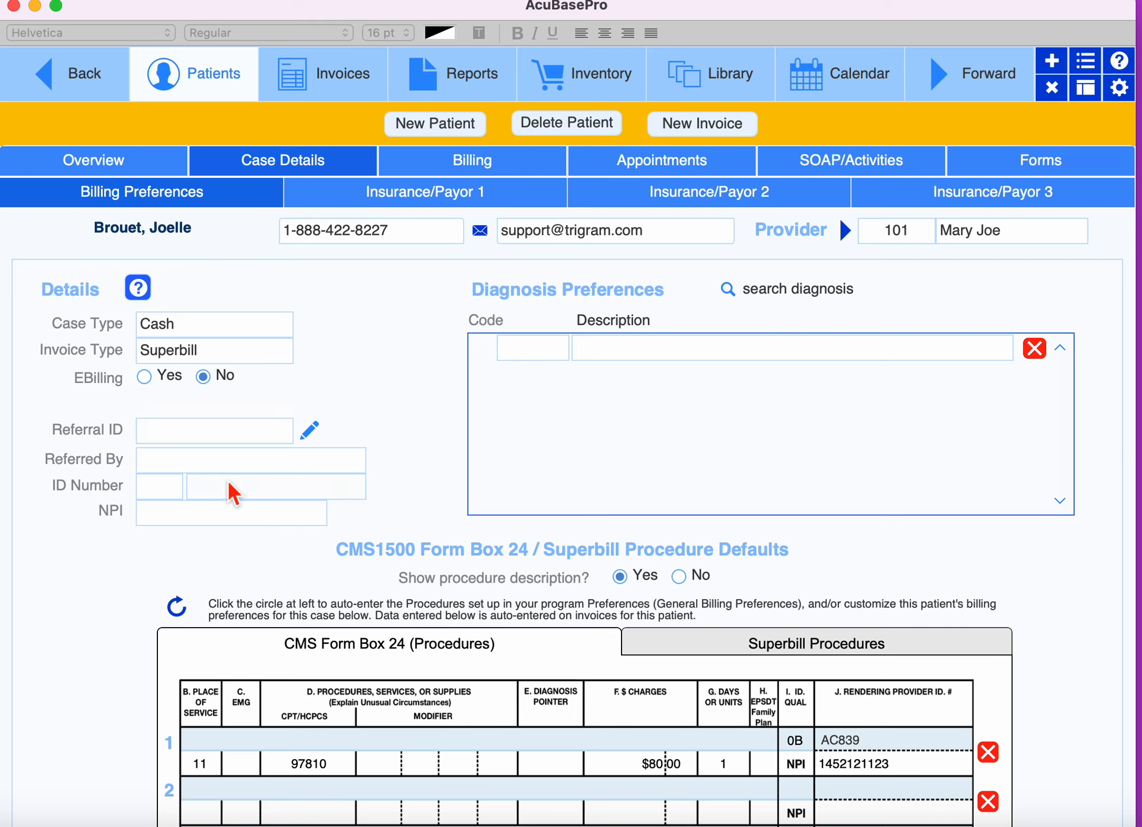
Step: Review the available options for the case type and the invoice type
{"action": "left_click", "coordinate": [258, 328]}
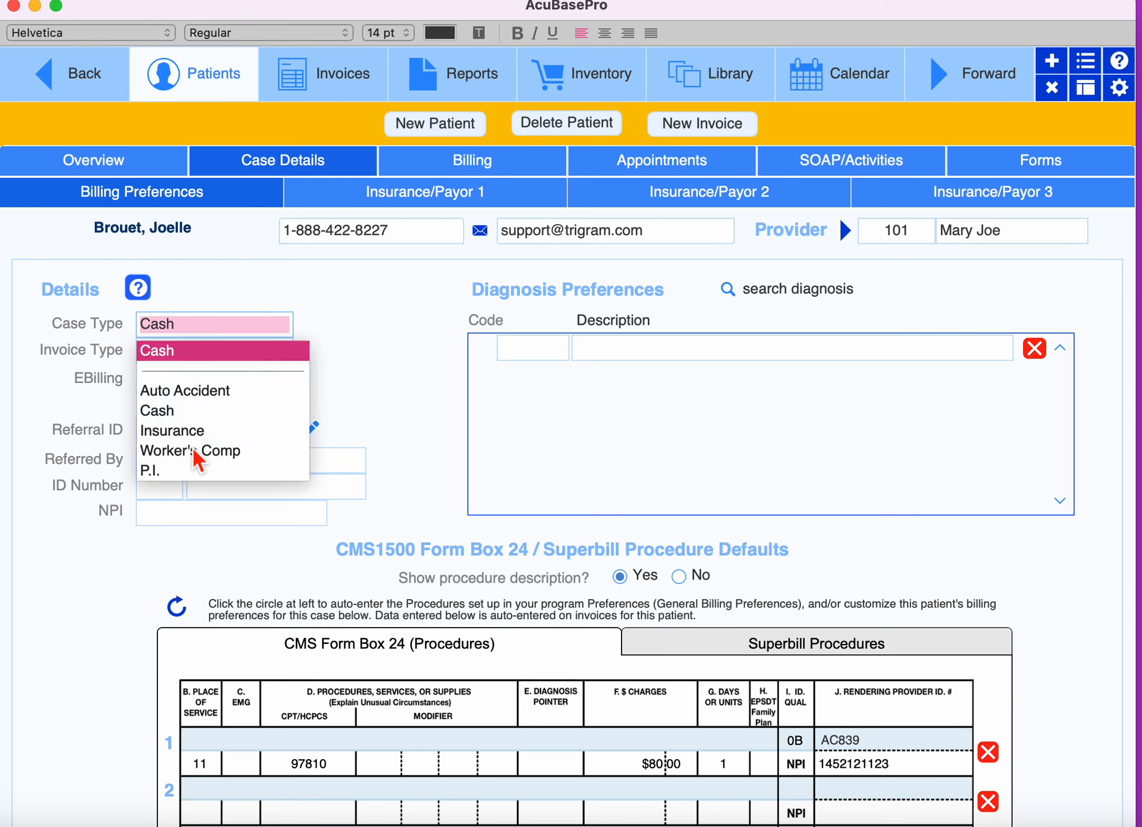
{"action": "scroll", "coordinate": [196, 465], "scroll_direction": "down", "scroll_amount": 1}
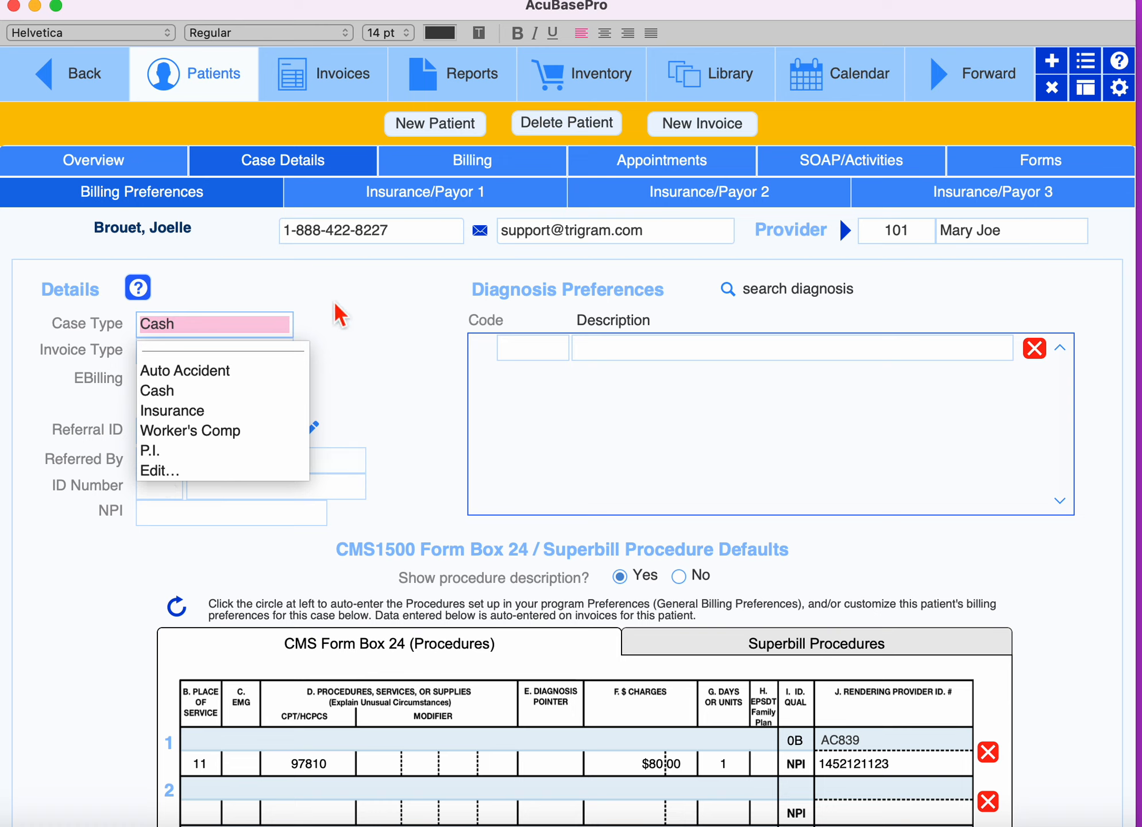
{"action": "left_click", "coordinate": [341, 315]}
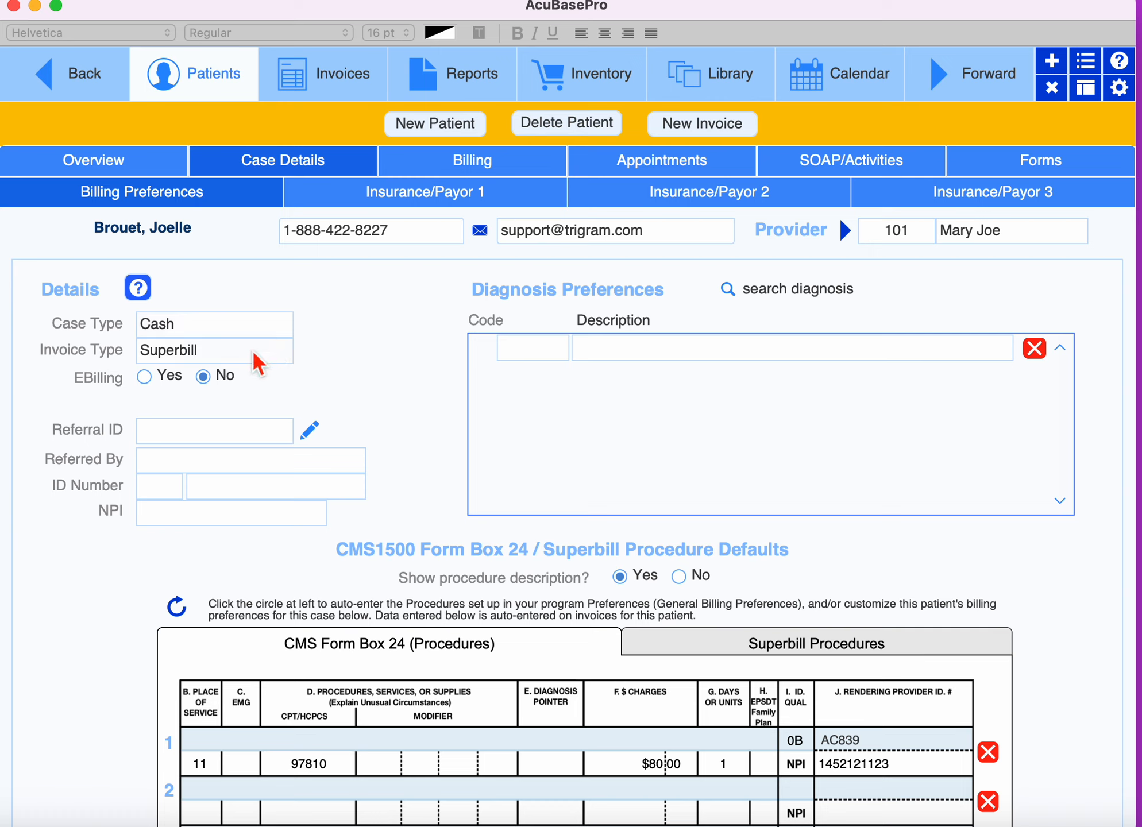
{"action": "left_click", "coordinate": [248, 348]}
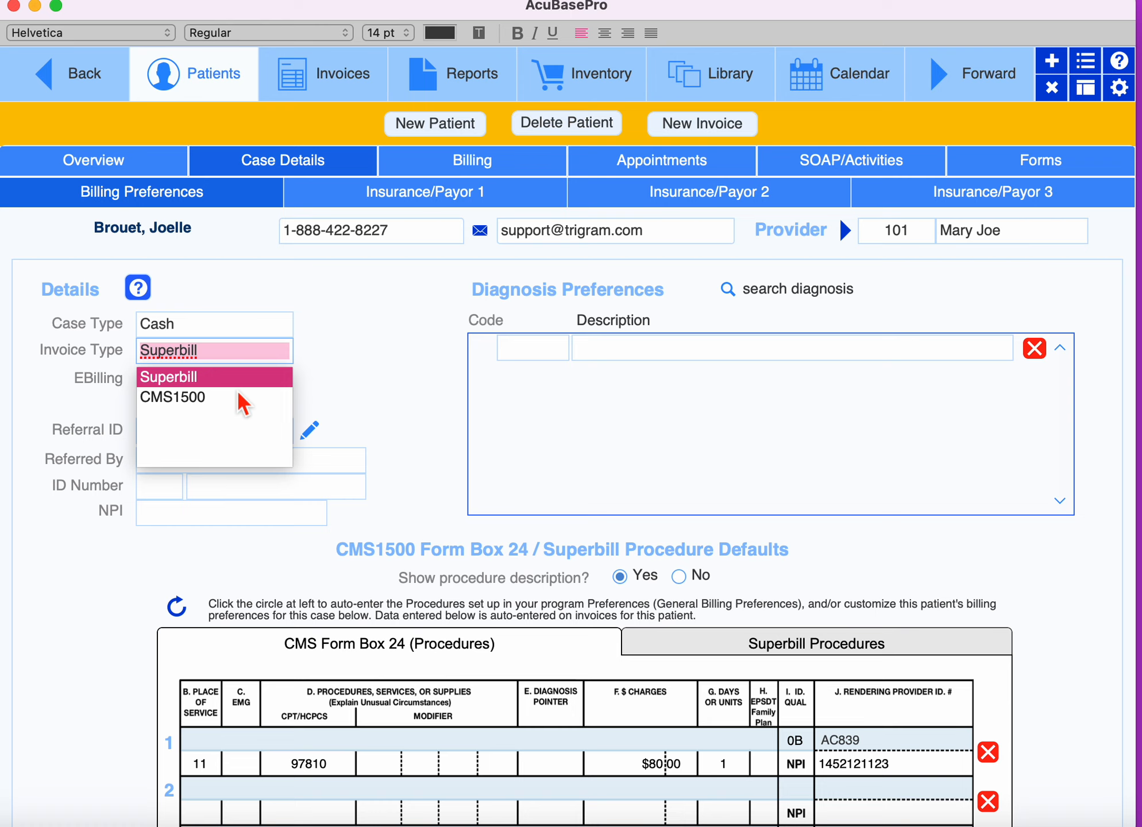
{"action": "left_click", "coordinate": [388, 302]}
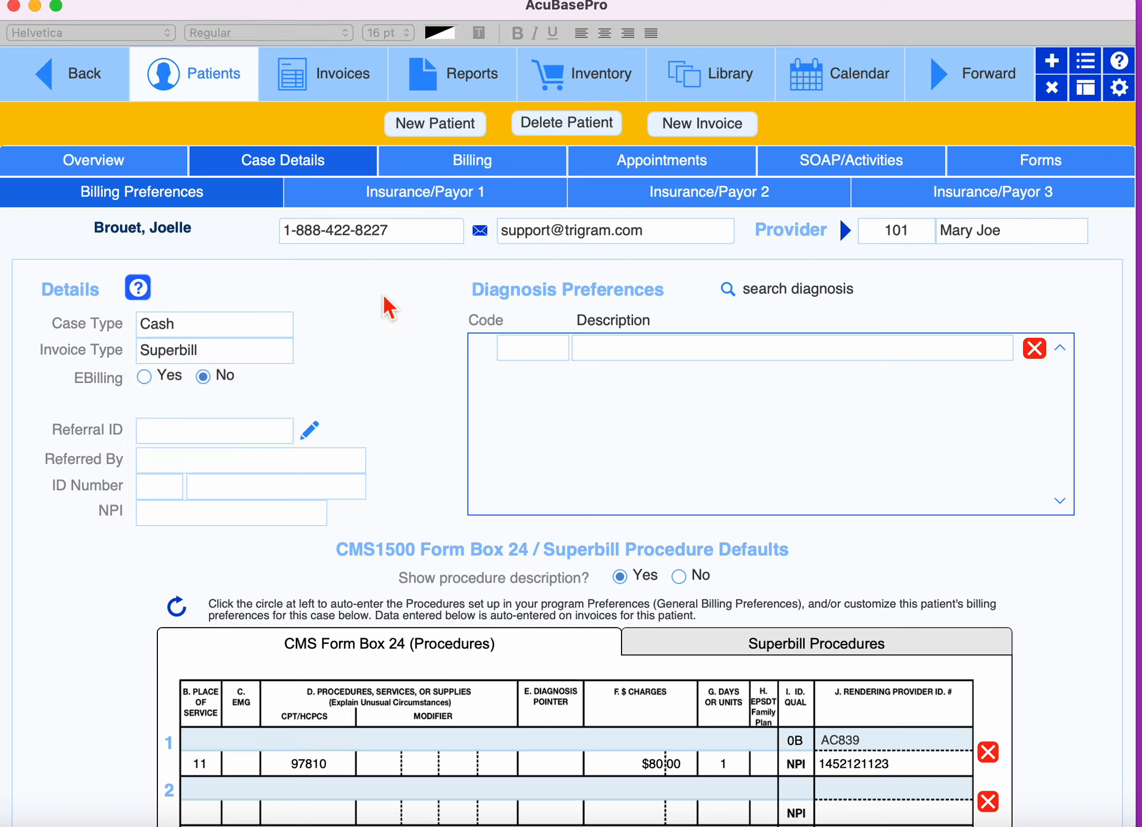
Step: Set the case's invoice type to CMS1500 and its case type to Insurance
{"action": "left_click", "coordinate": [248, 349]}
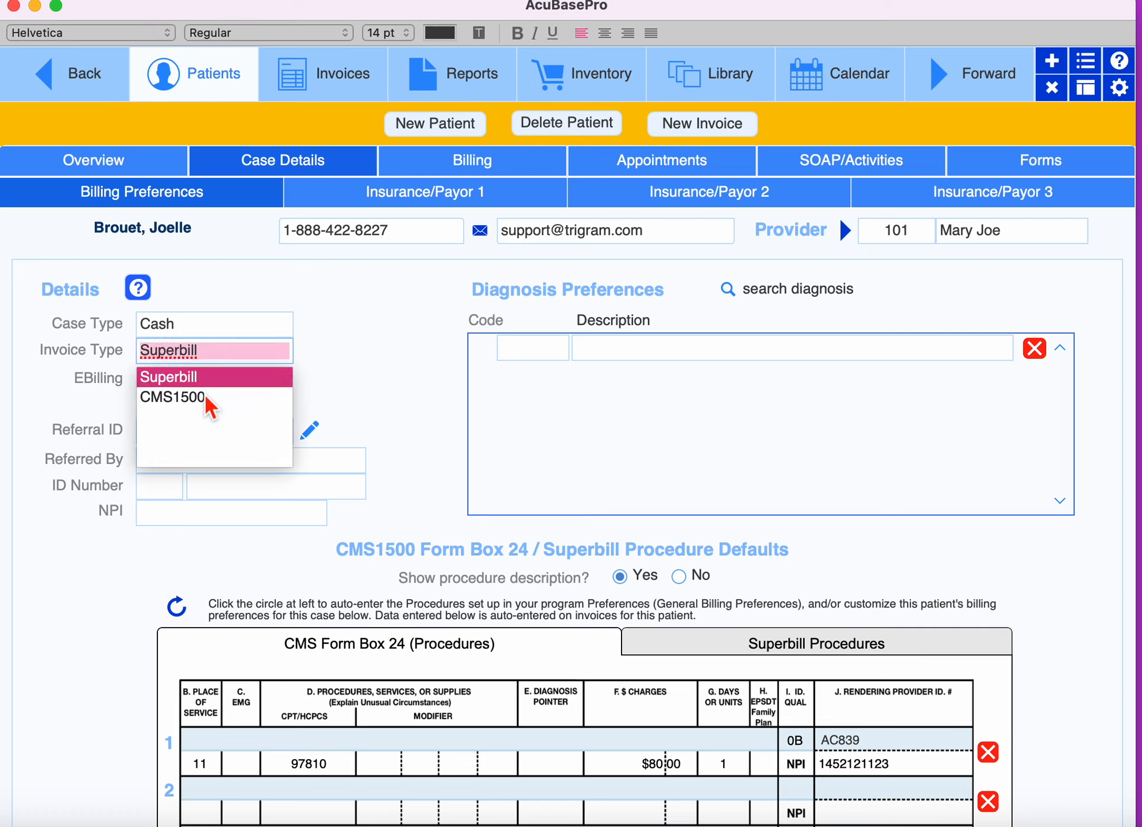
{"action": "left_click", "coordinate": [222, 400]}
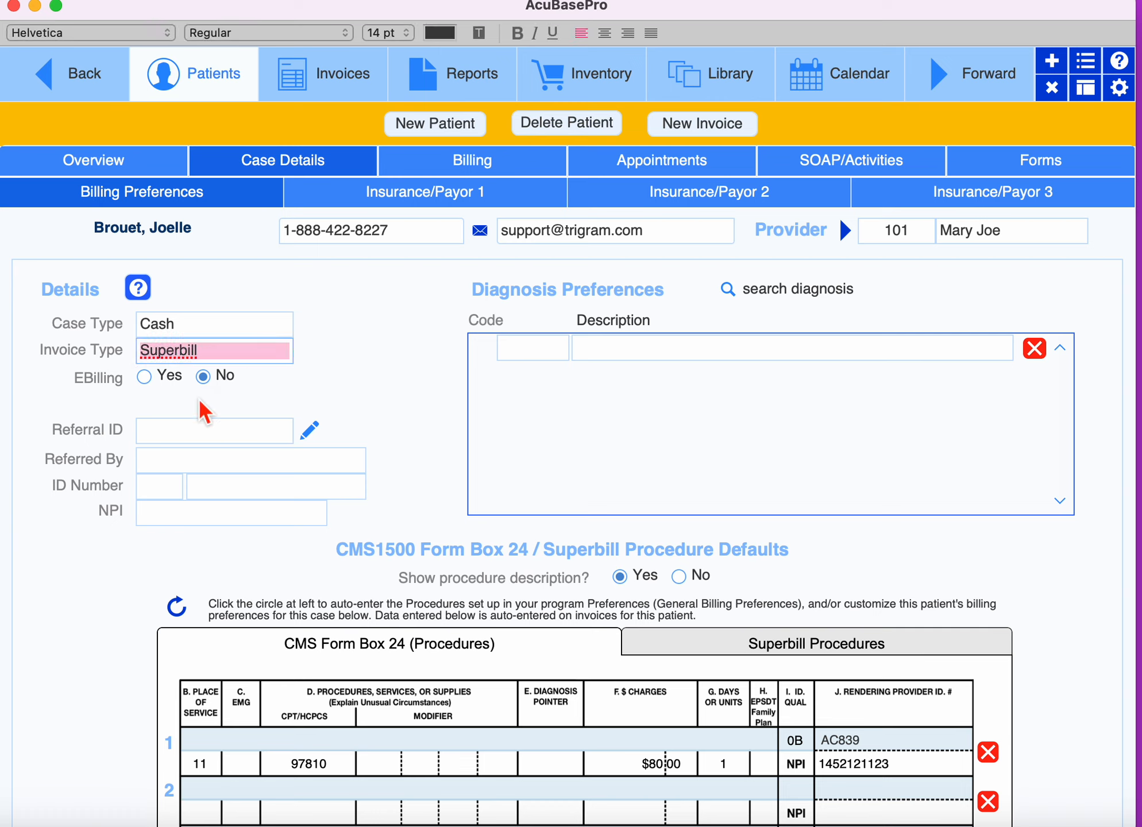
{"action": "left_click", "coordinate": [230, 325]}
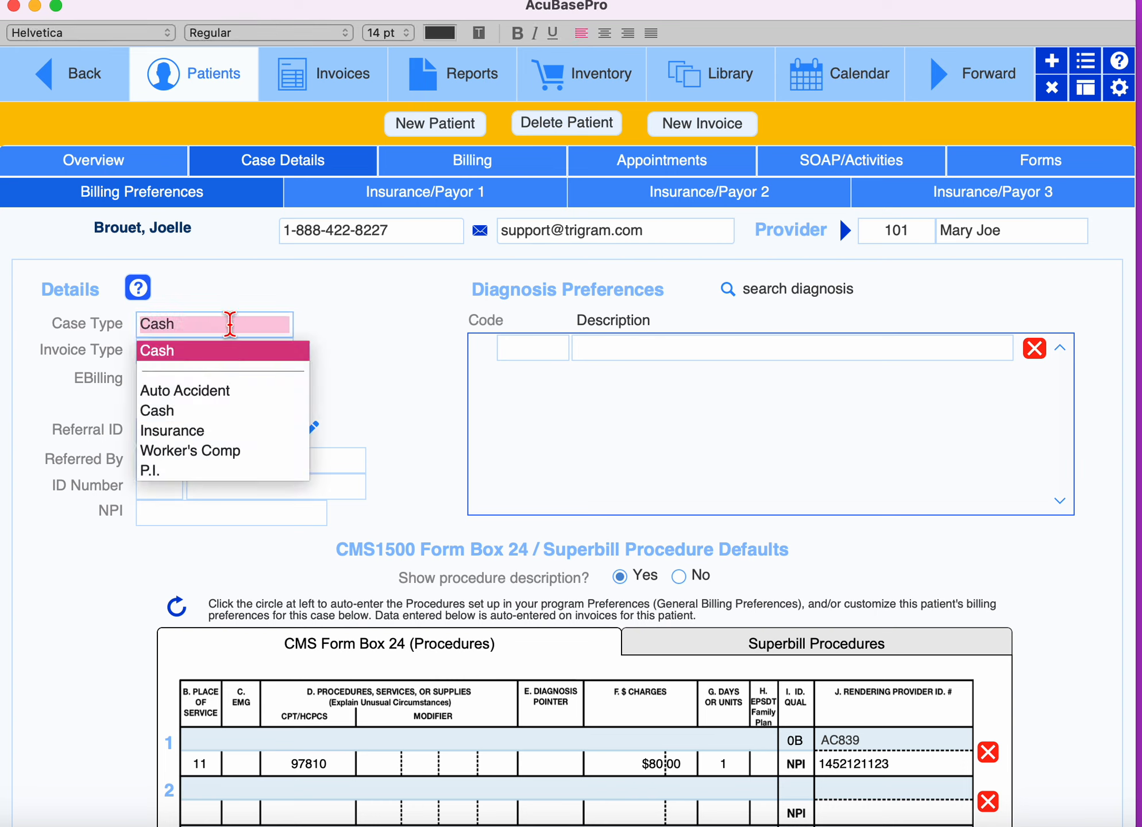
{"action": "left_click", "coordinate": [184, 431]}
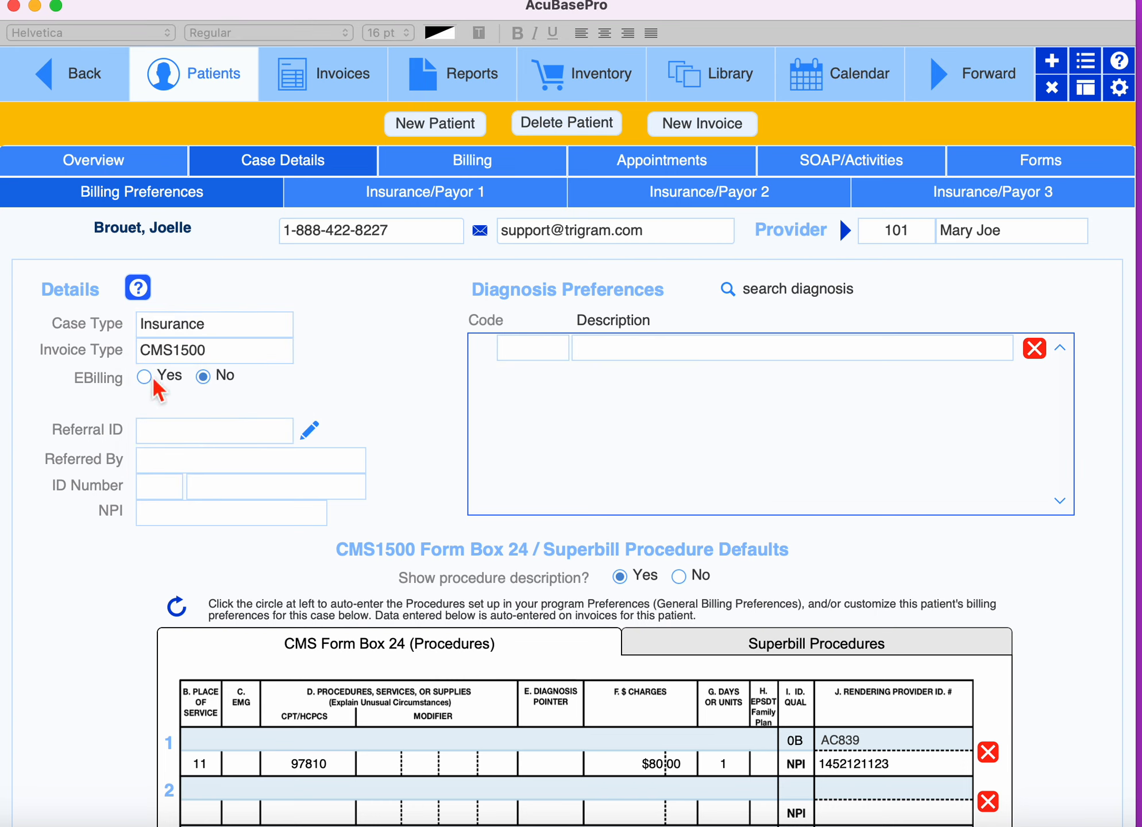
Step: Enable electronic billing for the case and select the referring provider from the saved referrals
{"action": "mouse_move", "coordinate": [148, 380]}
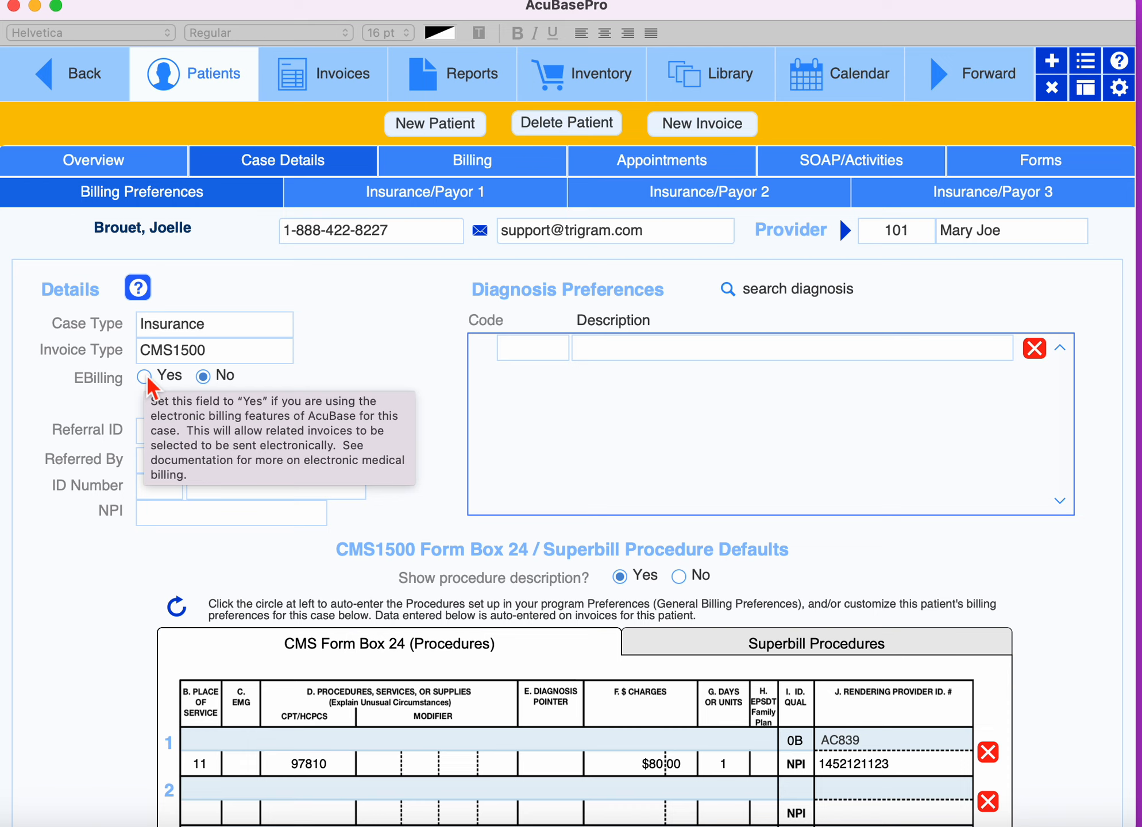
{"action": "left_click", "coordinate": [144, 377]}
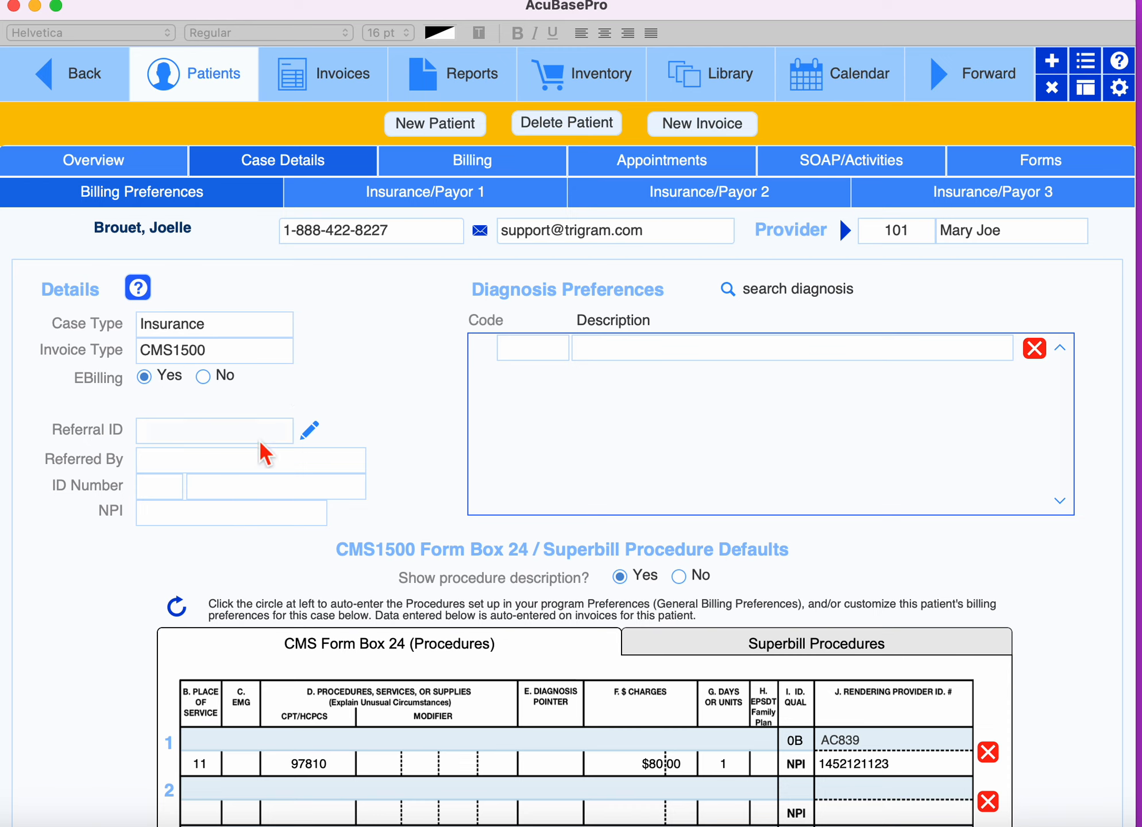
{"action": "left_click", "coordinate": [224, 431]}
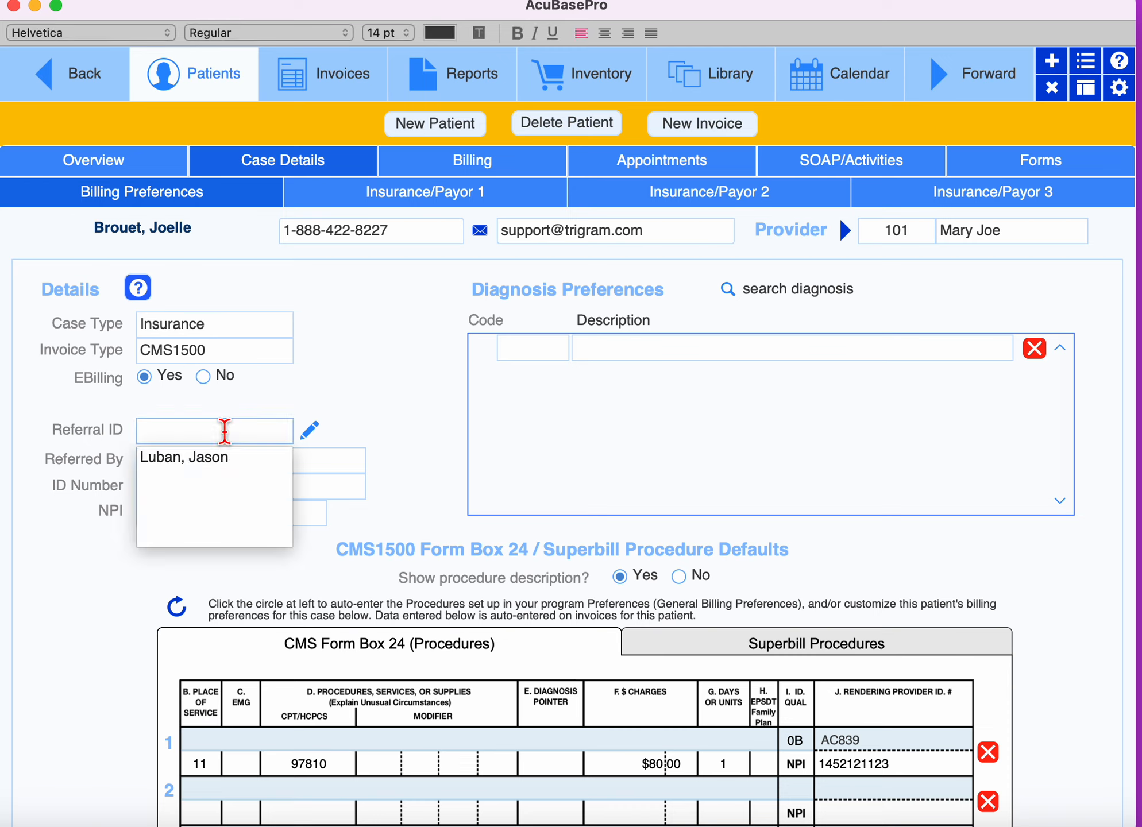
{"action": "left_click", "coordinate": [201, 465]}
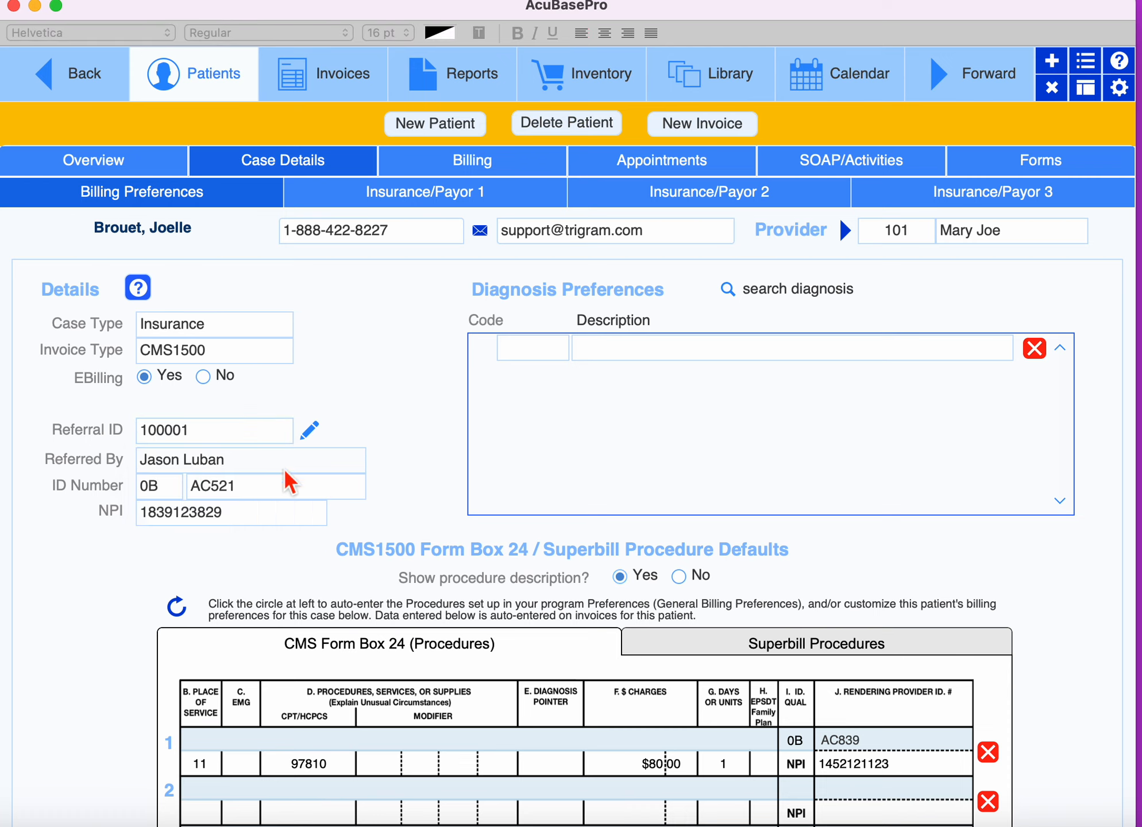
Step: Add diagnosis codes M54.31 (Sciatica, right side) and M54.42 (Lumbago with sciatica, left side) to the case's diagnosis preferences
{"action": "scroll", "coordinate": [596, 419], "scroll_direction": "down", "scroll_amount": 3}
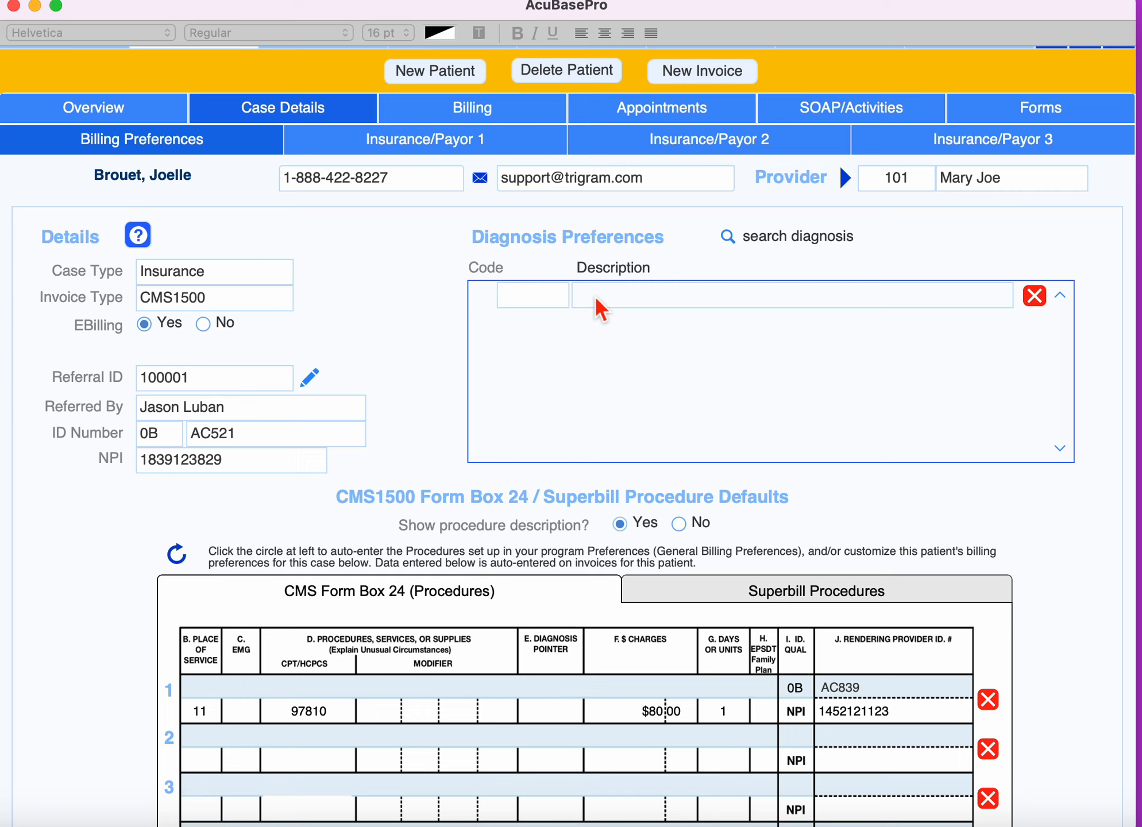
{"action": "left_click", "coordinate": [600, 308]}
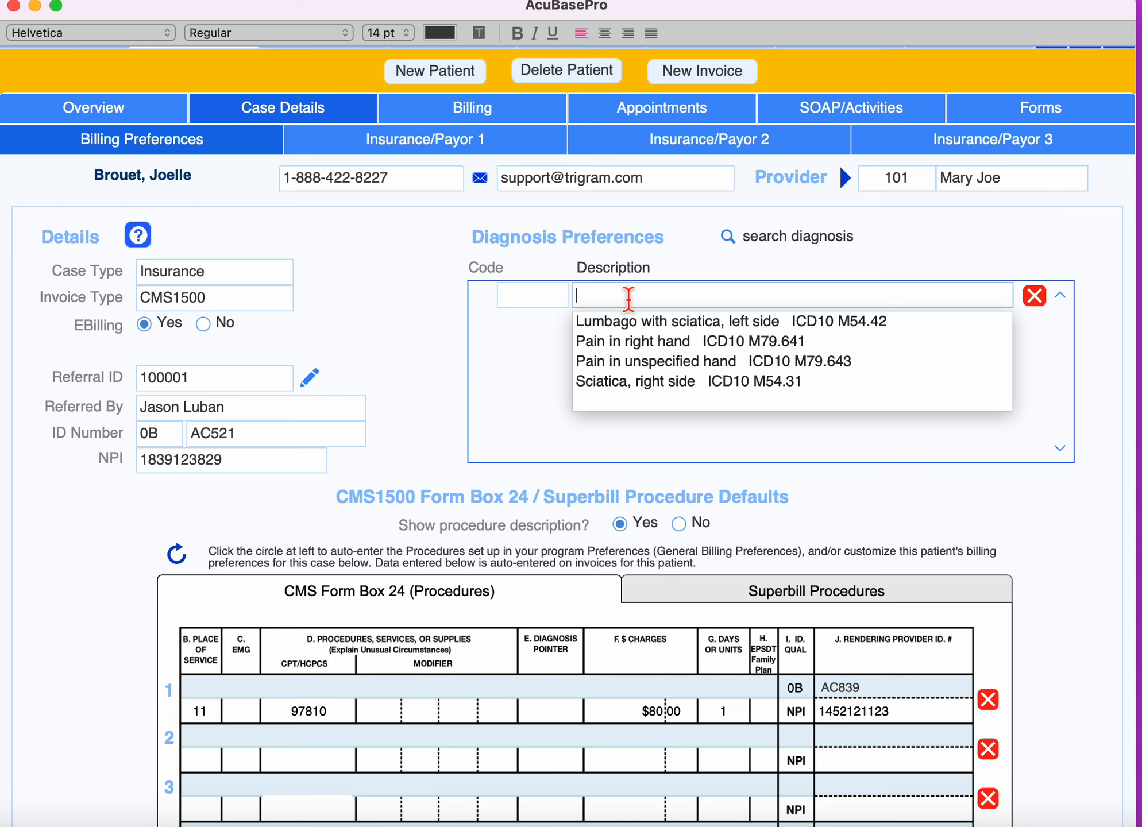
{"action": "left_click", "coordinate": [542, 304]}
{"action": "left_click", "coordinate": [543, 305]}
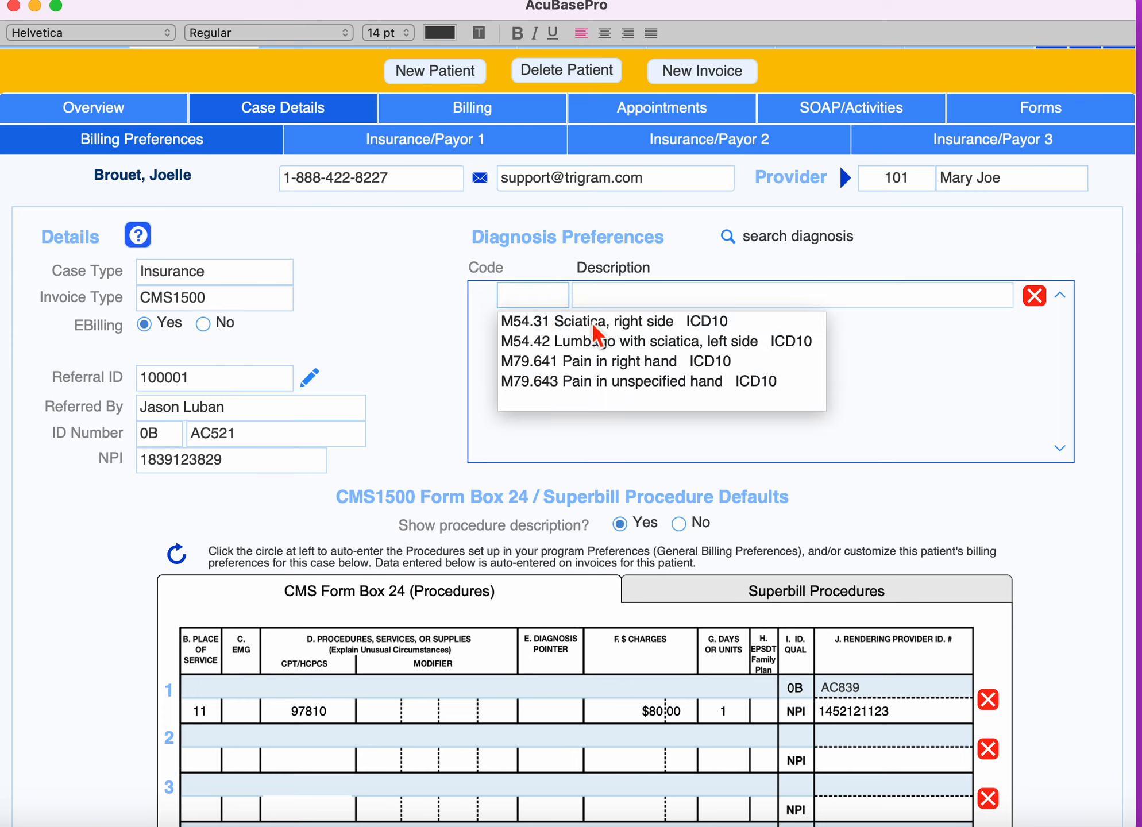
{"action": "left_click", "coordinate": [610, 321]}
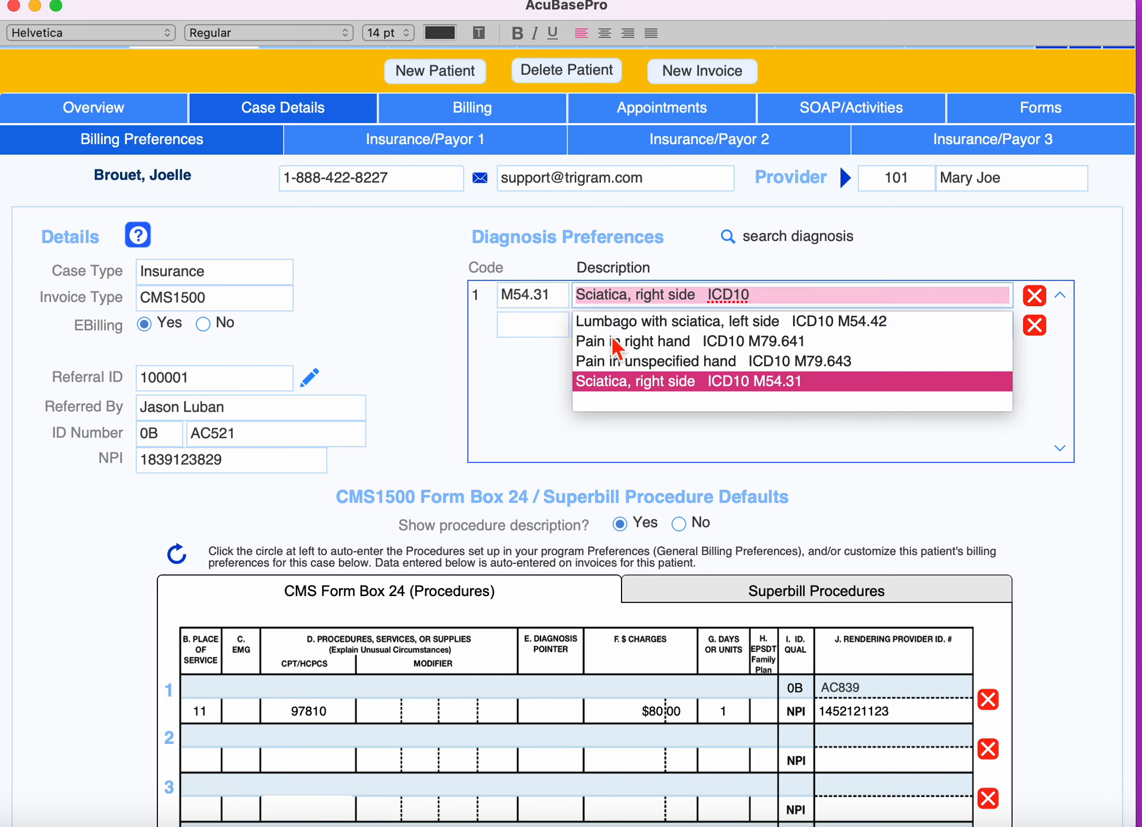
{"action": "left_click", "coordinate": [545, 330]}
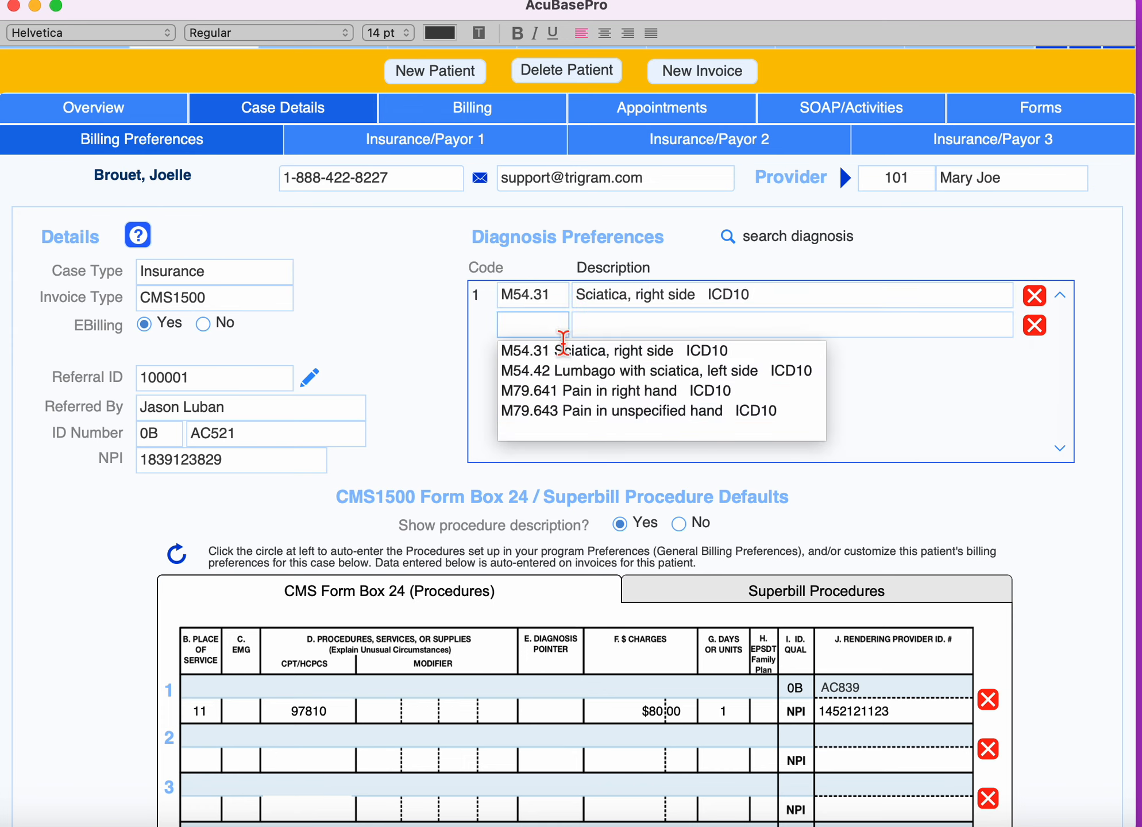
{"action": "left_click", "coordinate": [576, 376]}
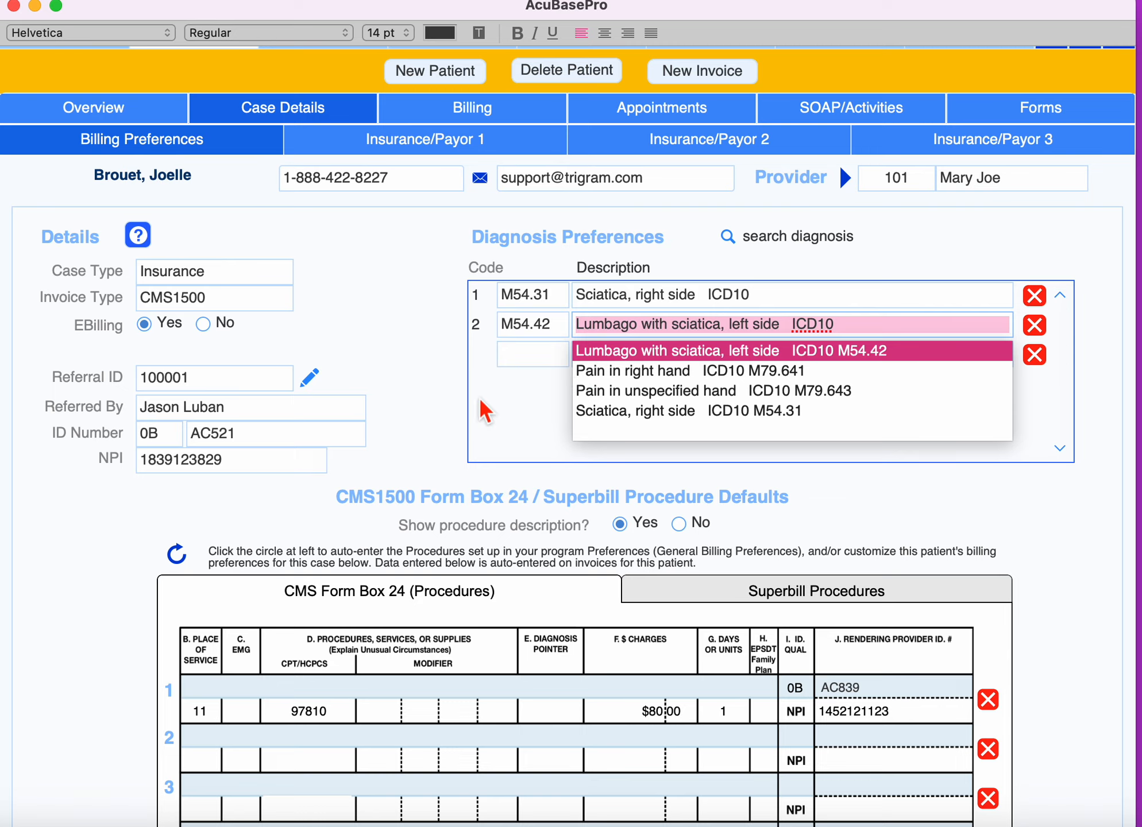
{"action": "left_click", "coordinate": [442, 395]}
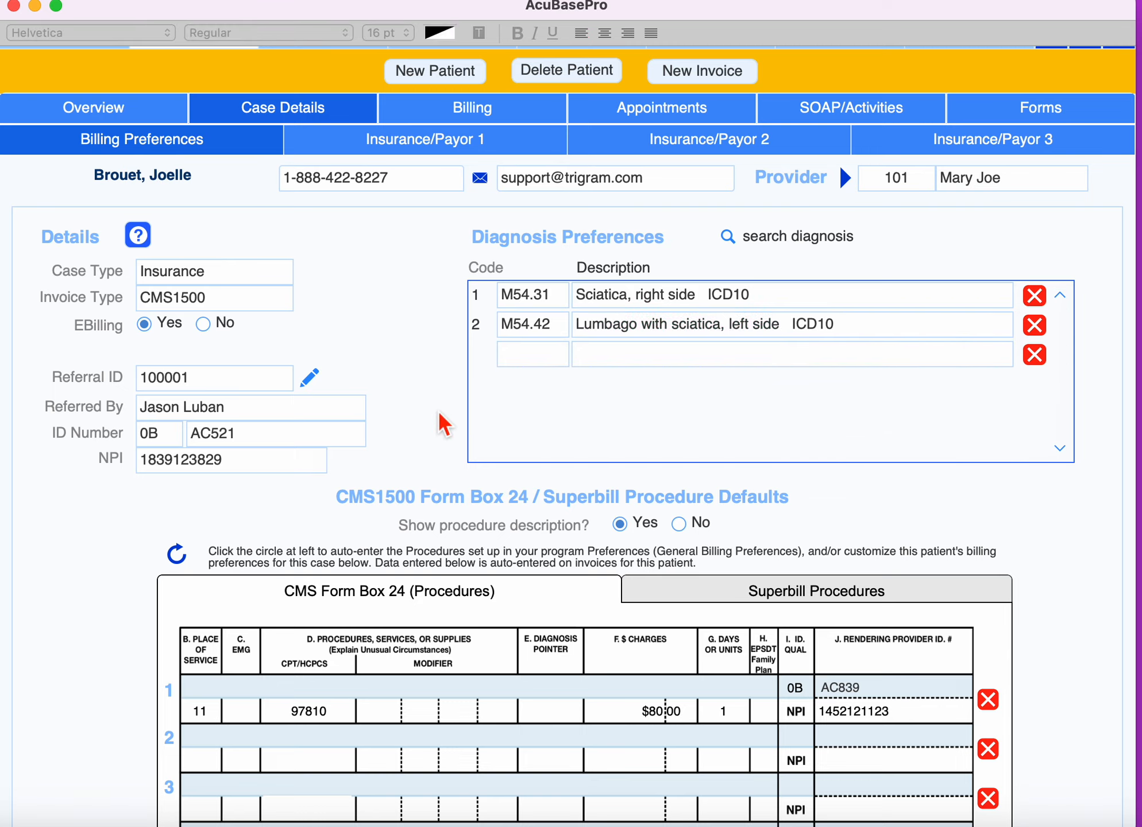
Step: Set the diagnosis pointer of the first procedure line, code 97810, to AB
{"action": "scroll", "coordinate": [442, 402], "scroll_direction": "down", "scroll_amount": 5}
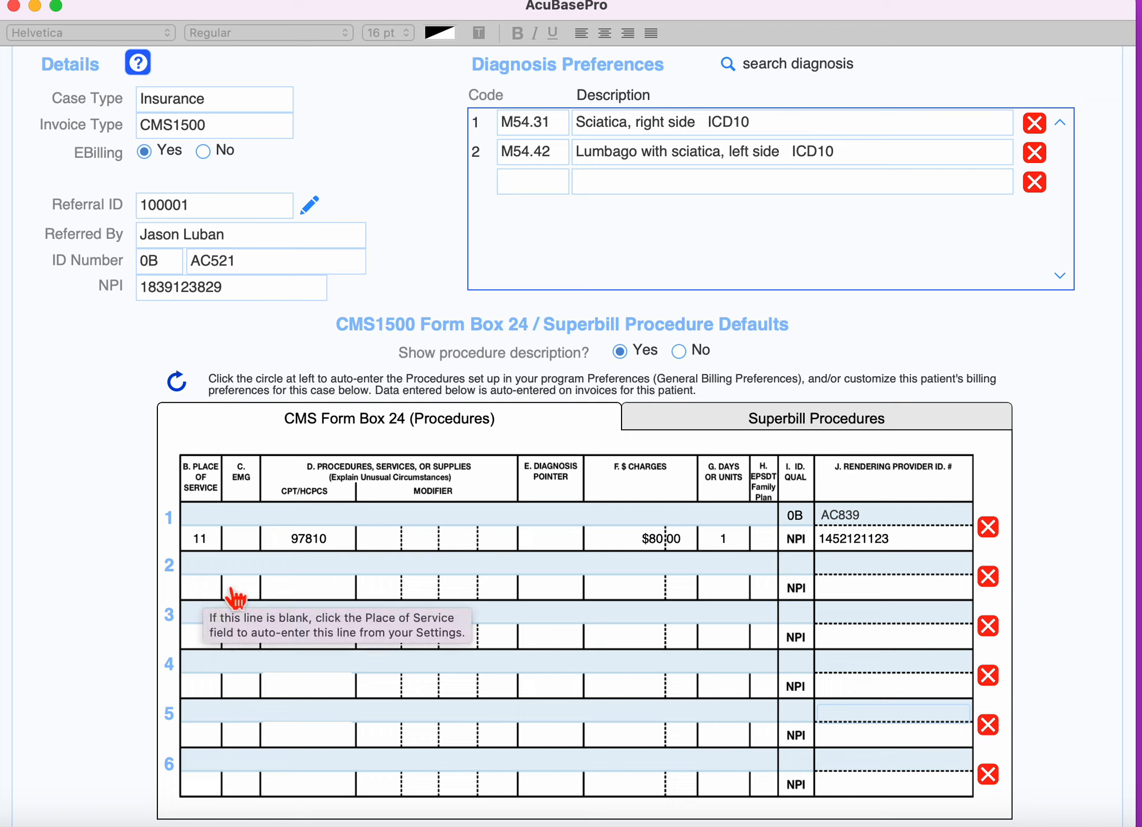
{"action": "left_click", "coordinate": [548, 540]}
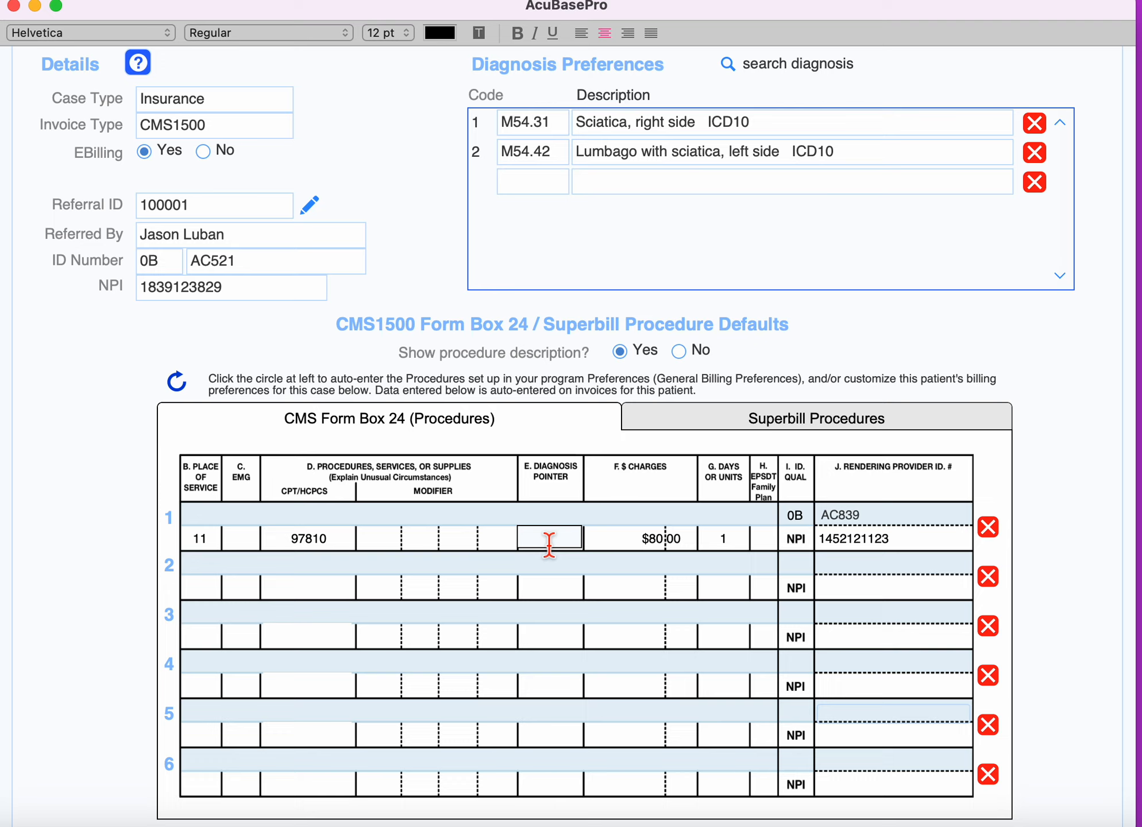
{"action": "type", "text": "AB"}
Step: Enter "Message for Superbill" as the case's invoice comment
{"action": "scroll", "coordinate": [713, 616], "scroll_direction": "down", "scroll_amount": 5}
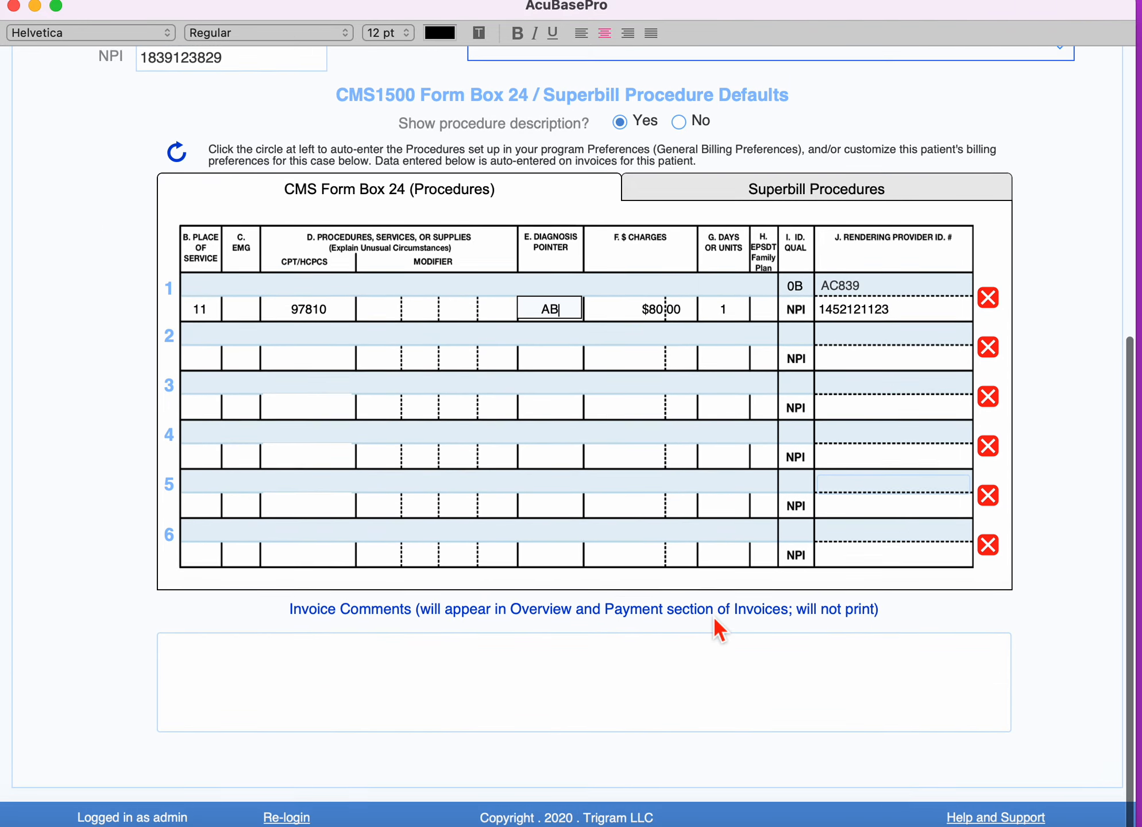
{"action": "left_click", "coordinate": [591, 687]}
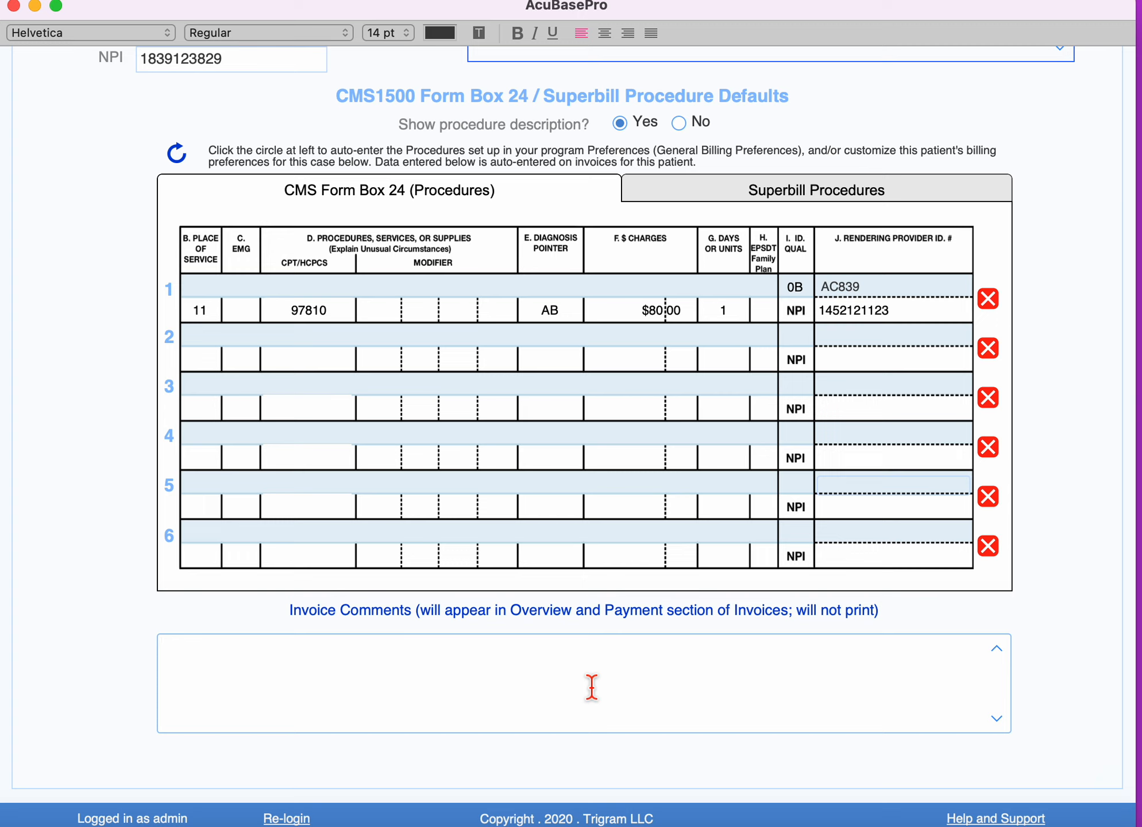
{"action": "type", "text": "Message for Superb"}
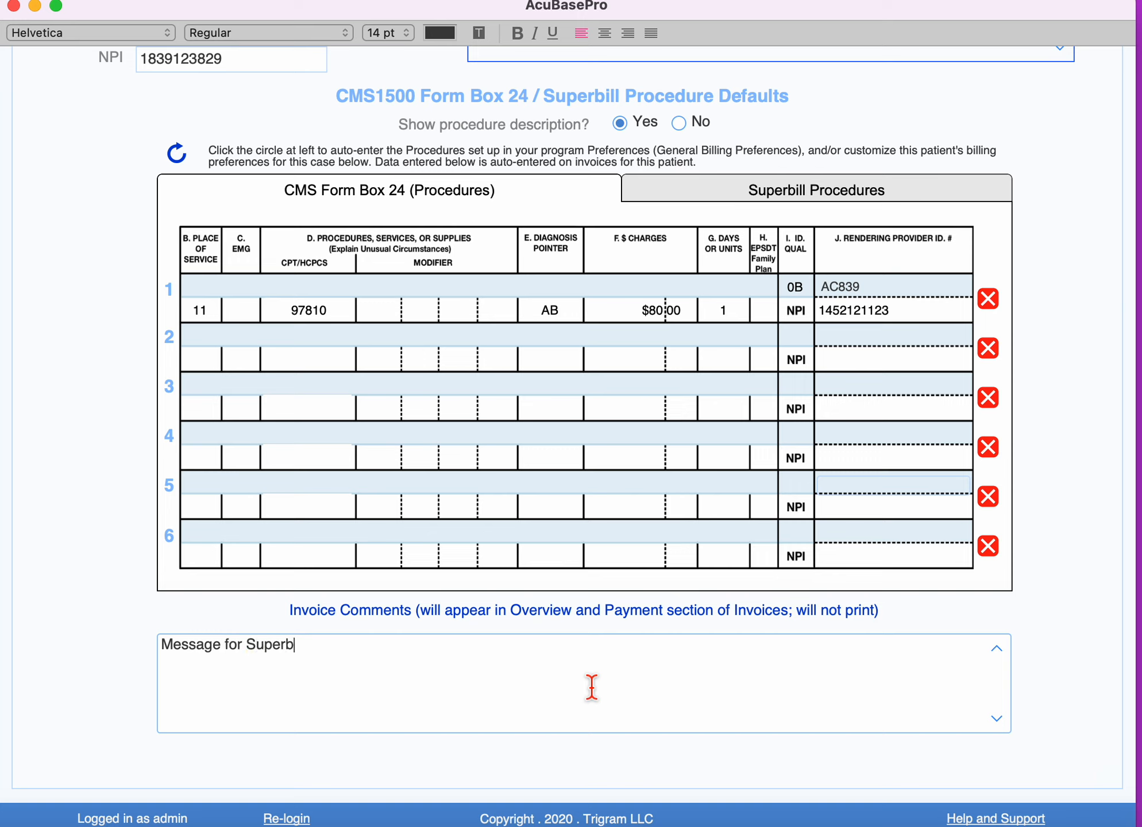
{"action": "type", "text": "ill"}
{"action": "left_click", "coordinate": [96, 628]}
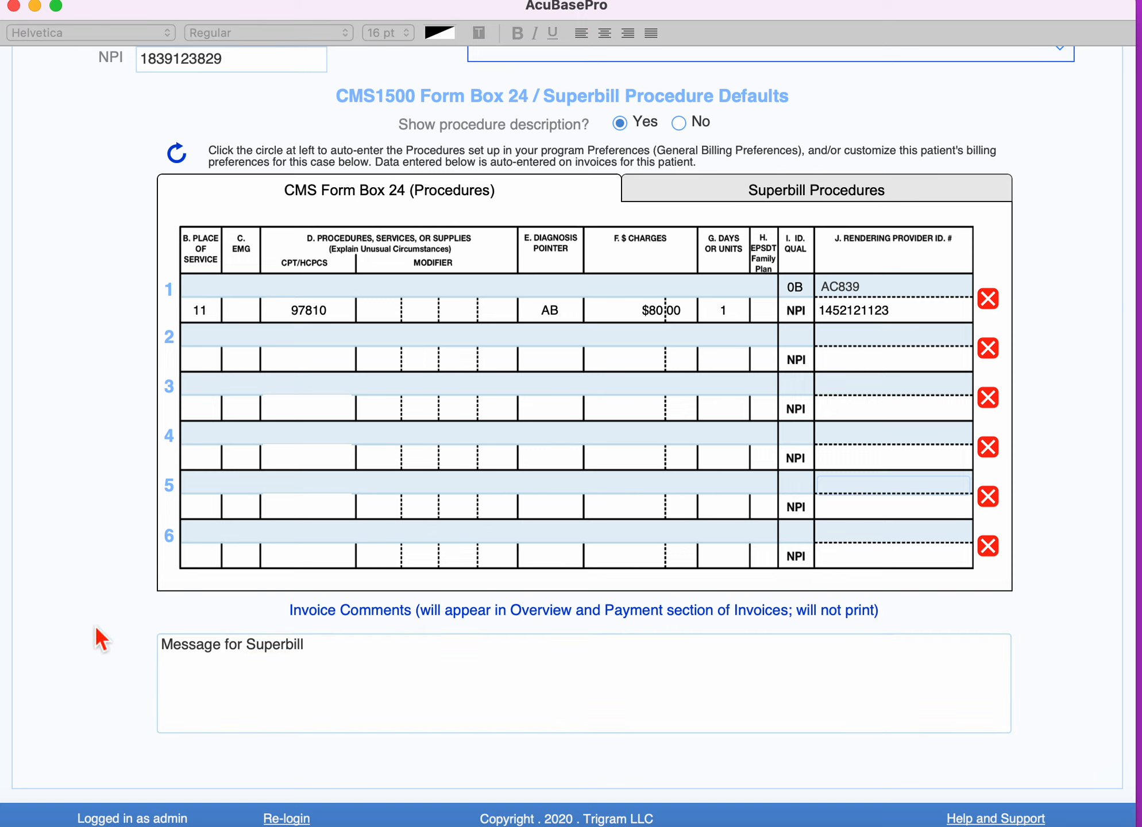
{"action": "scroll", "coordinate": [377, 541], "scroll_direction": "up", "scroll_amount": 6}
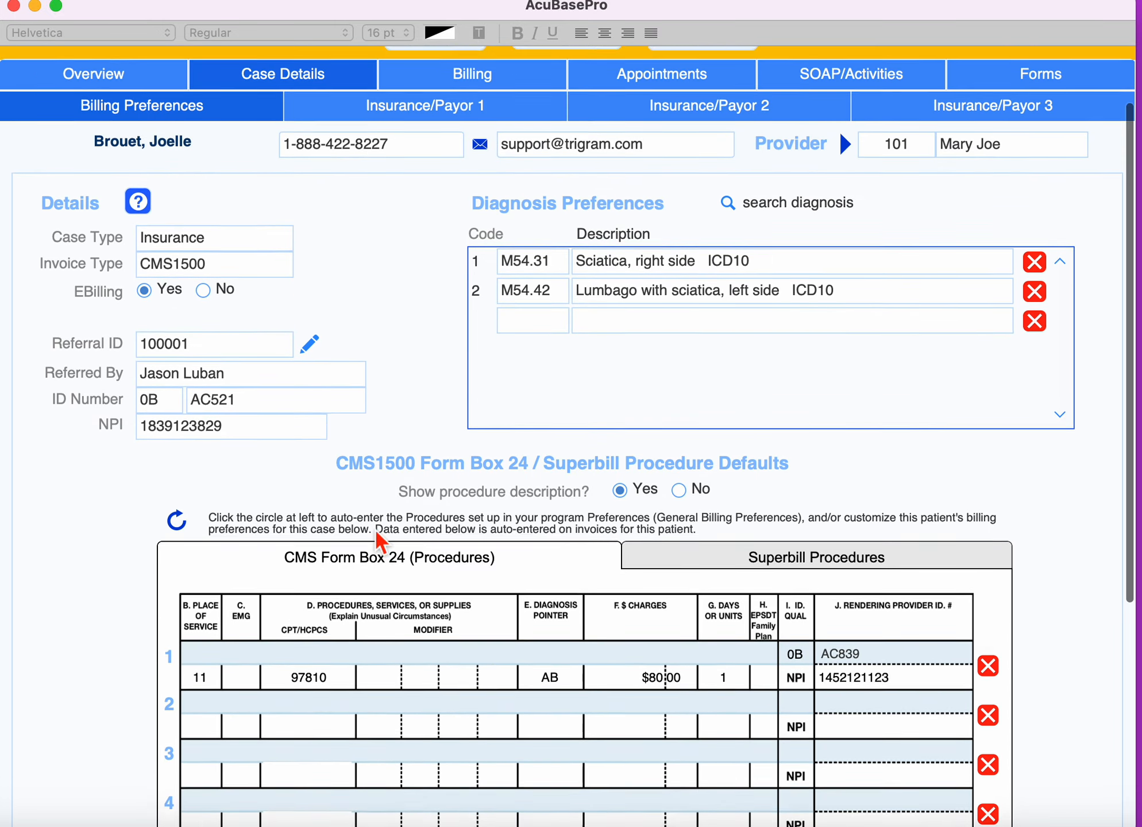
{"action": "scroll", "coordinate": [377, 537], "scroll_direction": "up", "scroll_amount": 1}
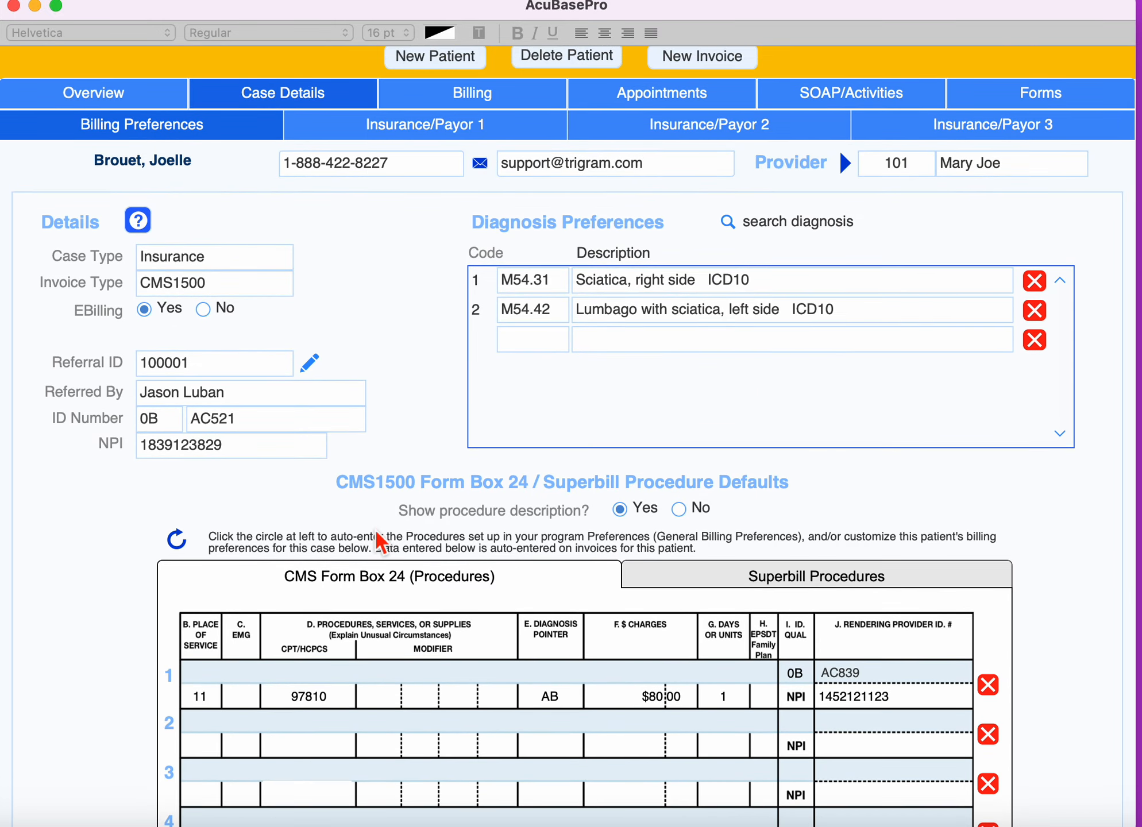
{"action": "scroll", "coordinate": [378, 538], "scroll_direction": "up", "scroll_amount": 4}
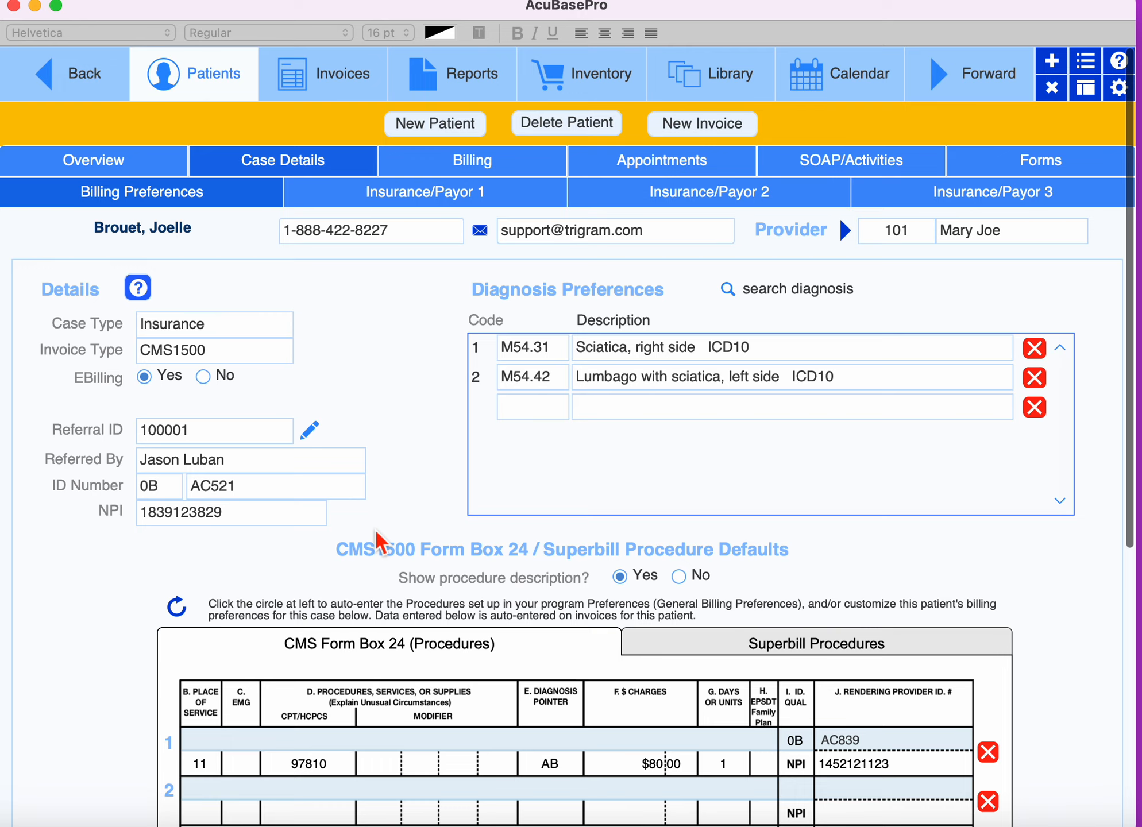